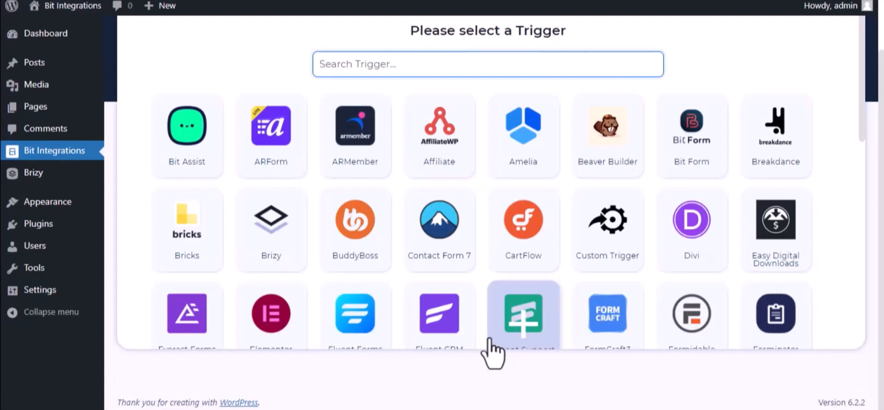
# Search 'bri', pick Brizy as the trigger with the form 'Bit Integrations->1', and proceed.
pyautogui.write('bri')
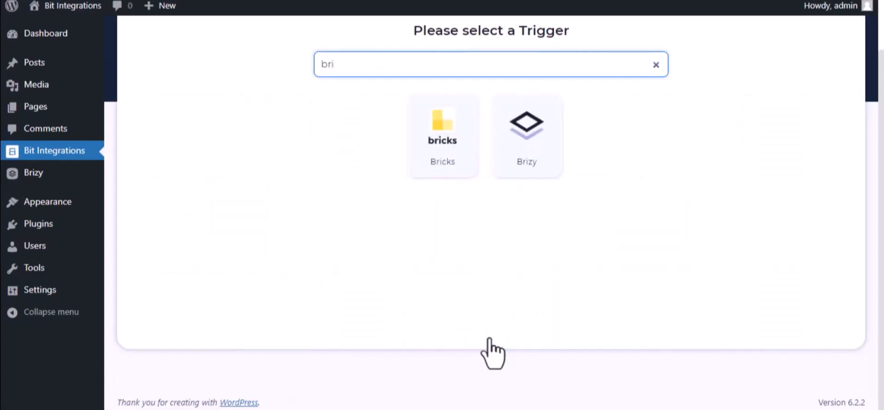
pyautogui.click(516, 172)
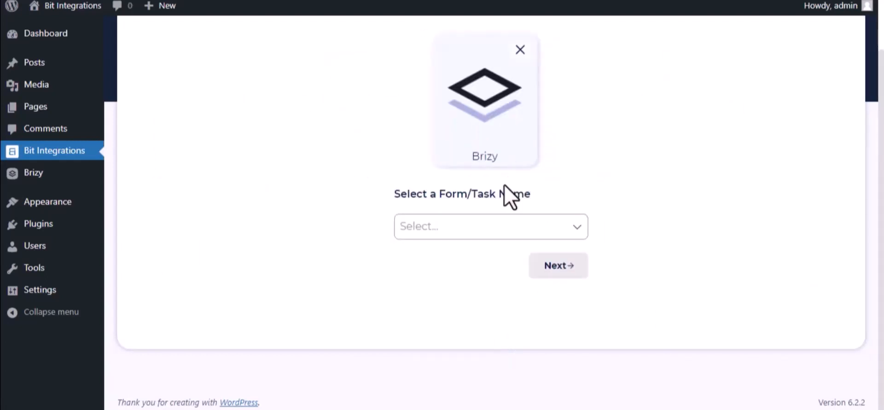
pyautogui.click(497, 223)
pyautogui.click(483, 260)
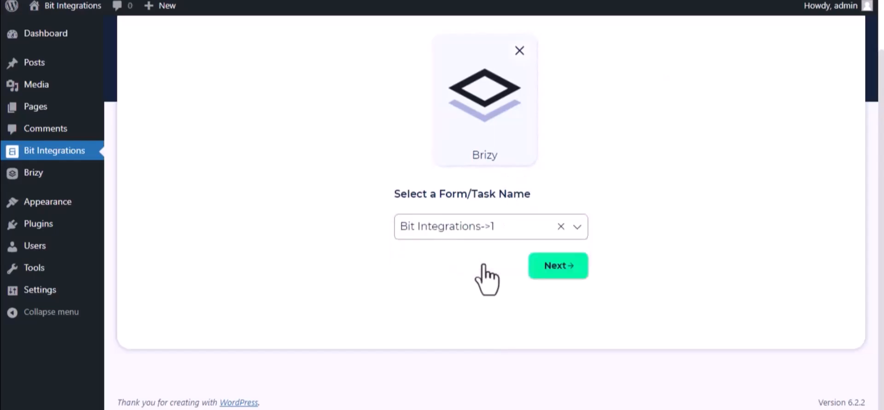
pyautogui.click(573, 269)
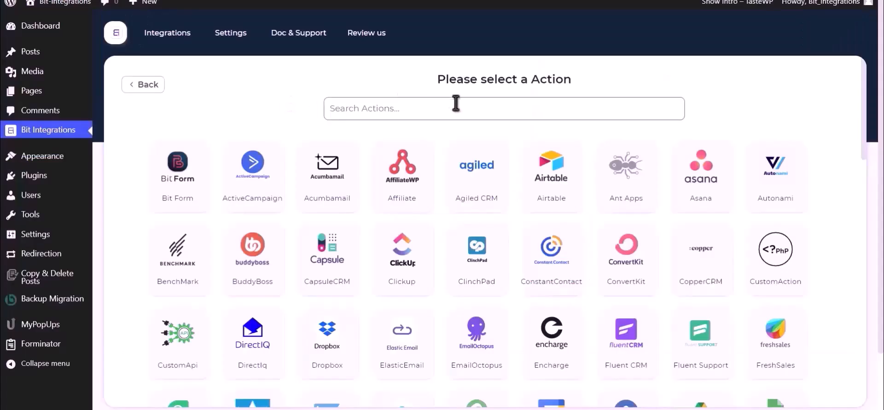
# Choose Google Drive as the action and follow the Client Id note's link to the Google API Console.
pyautogui.write('Goog')
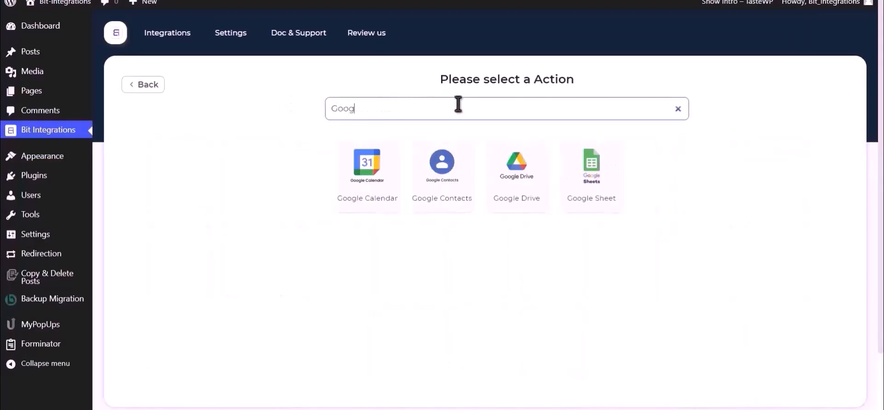
pyautogui.click(513, 174)
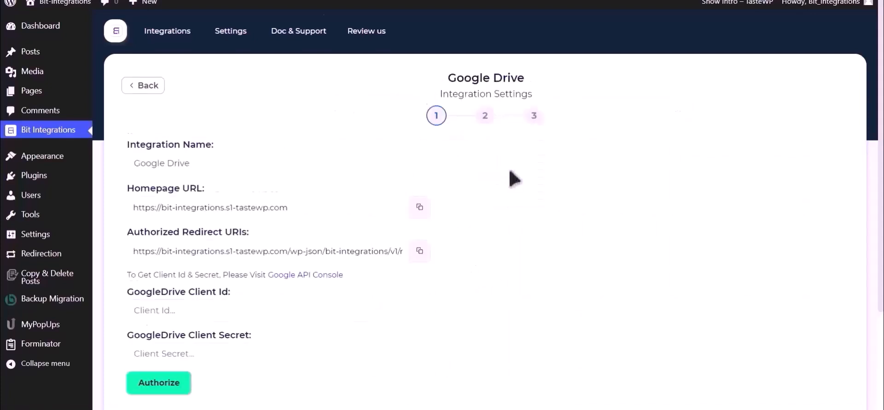
pyautogui.scroll(-2, 509, 178)
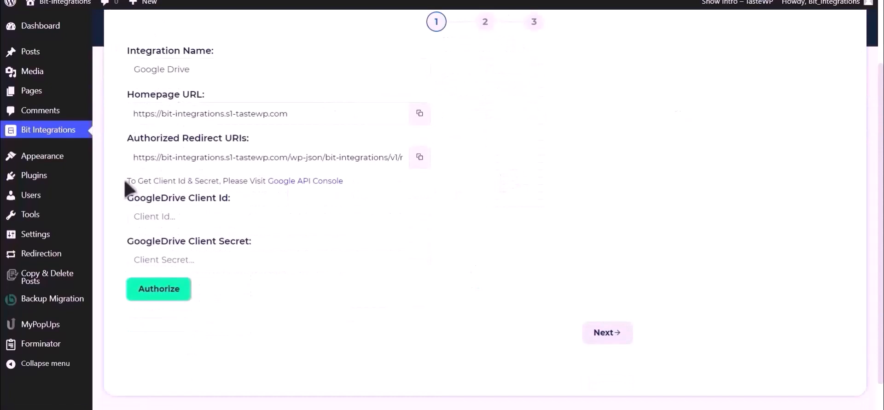
pyautogui.moveTo(128, 181); pyautogui.dragTo(282, 193)
pyautogui.click(288, 181)
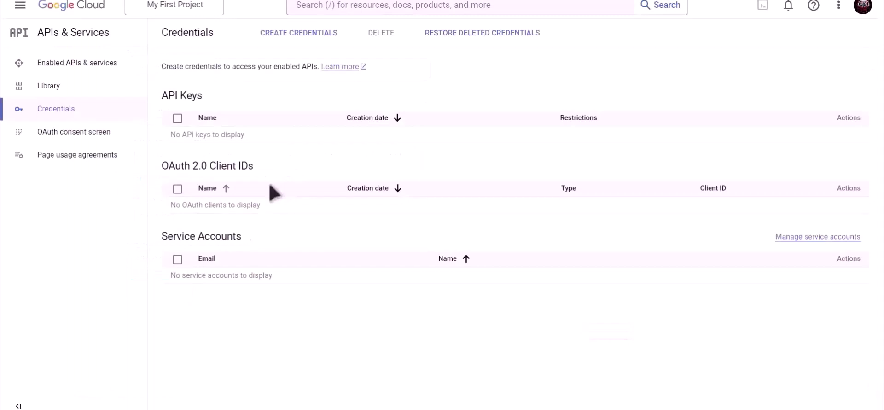
# Search Google Cloud for 'Google Drive API' and enable it.
pyautogui.click(391, 6)
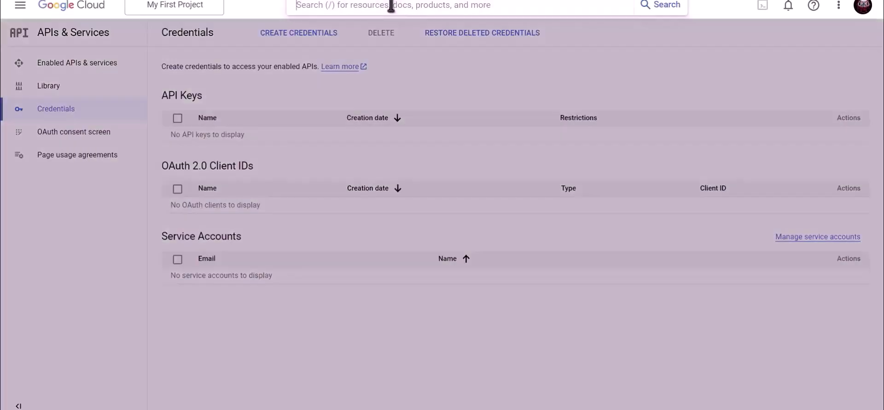
pyautogui.write('Google')
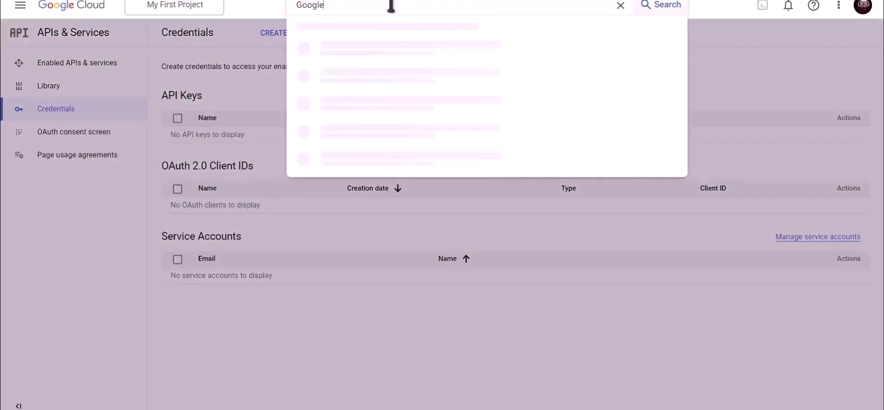
pyautogui.write(' Drive API')
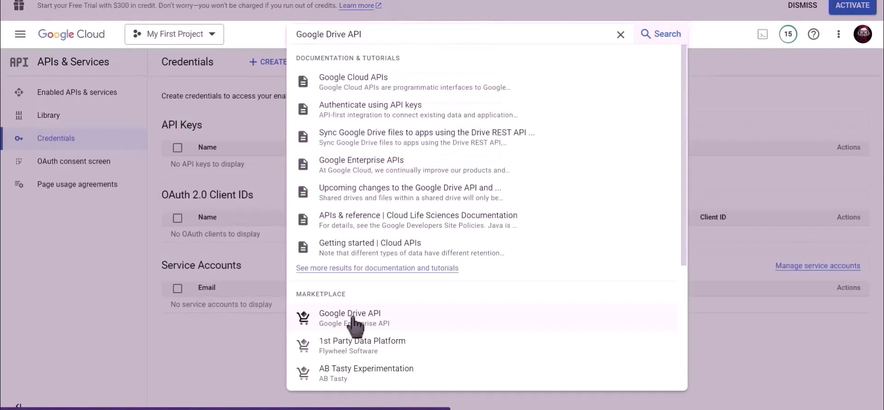
pyautogui.click(350, 315)
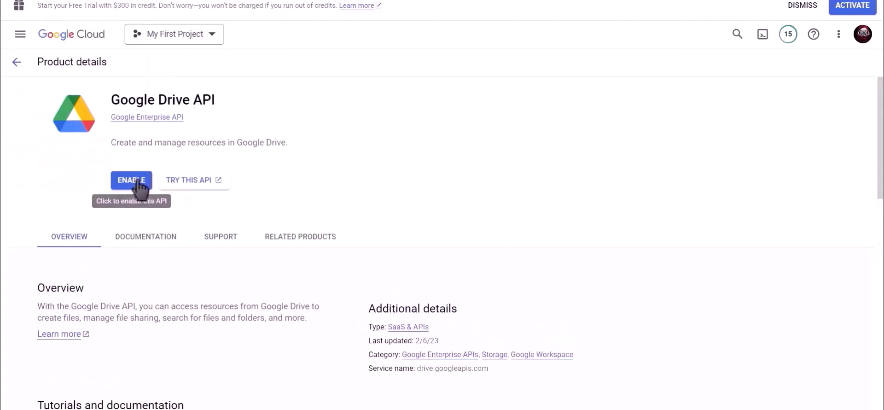
pyautogui.click(137, 182)
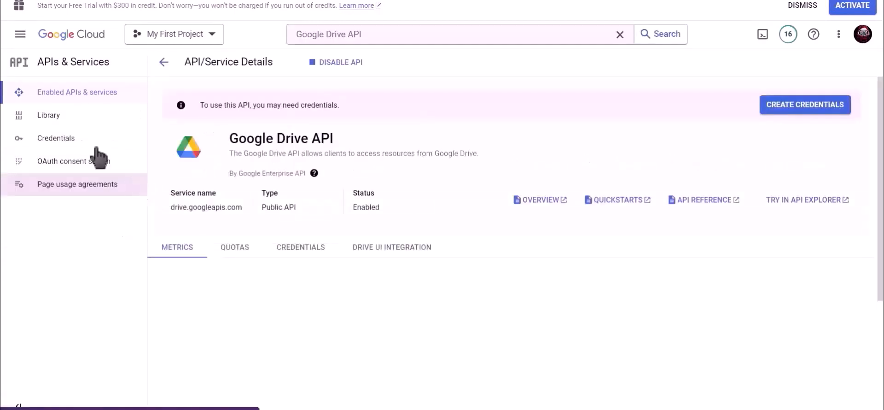
# Start a new OAuth client ID from Credentials with application type Web application.
pyautogui.click(73, 139)
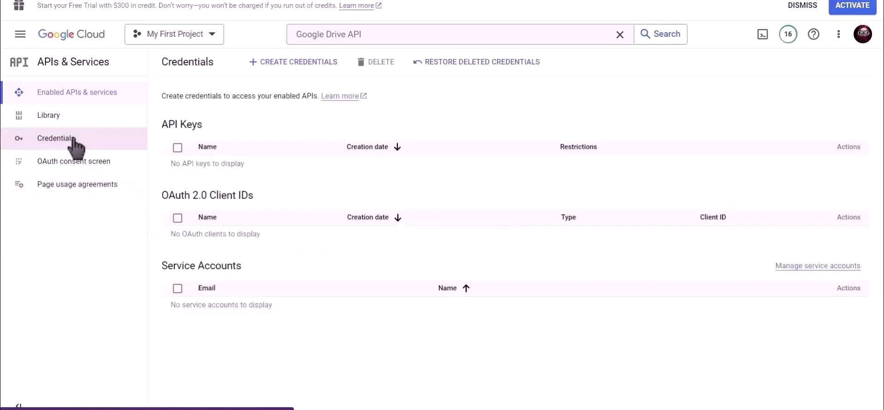
pyautogui.click(292, 67)
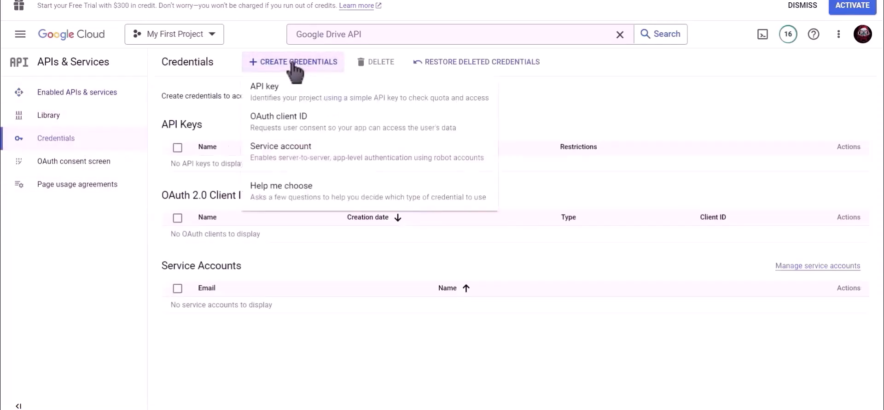
pyautogui.click(331, 128)
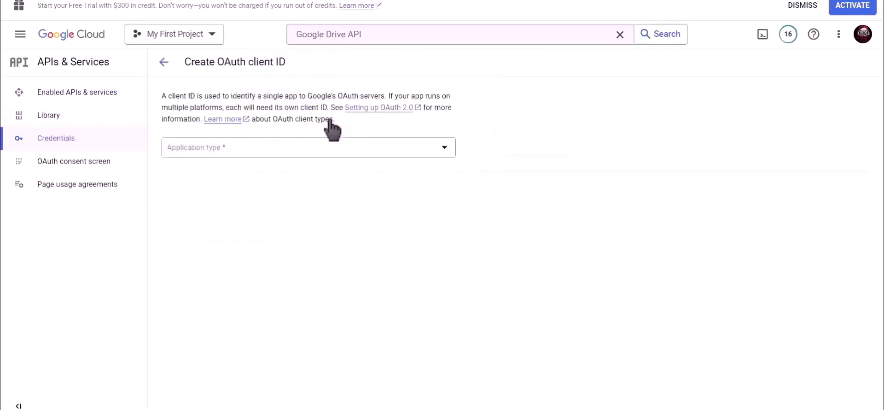
pyautogui.click(228, 148)
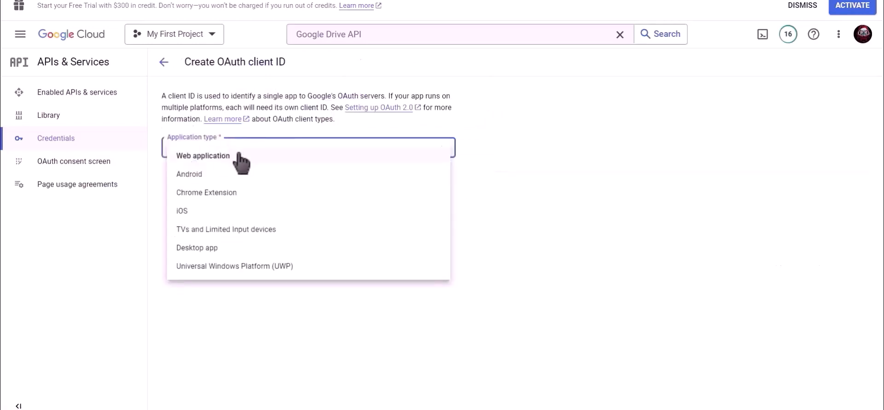
pyautogui.click(239, 156)
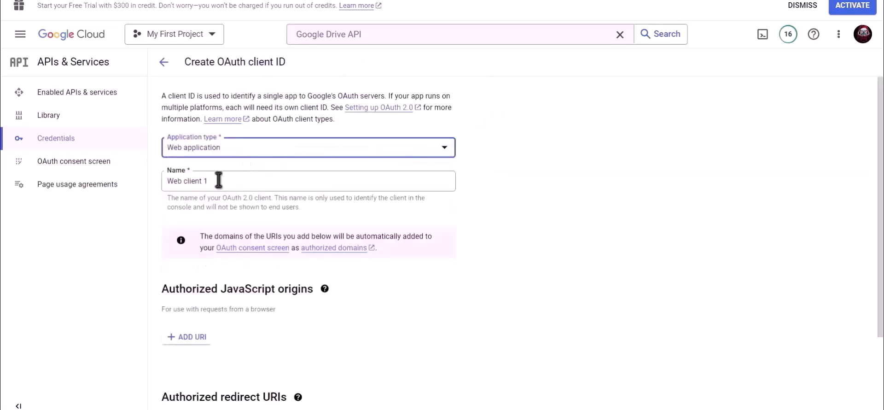
# Name the client 'Bit Integrations' and copy the plugin's authorized redirect URI.
pyautogui.moveTo(217, 181); pyautogui.dragTo(174, 180)
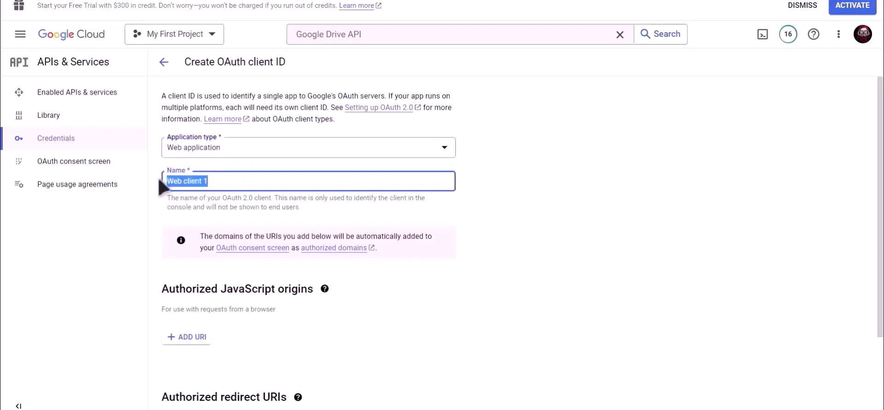
pyautogui.write('Bit Integrations')
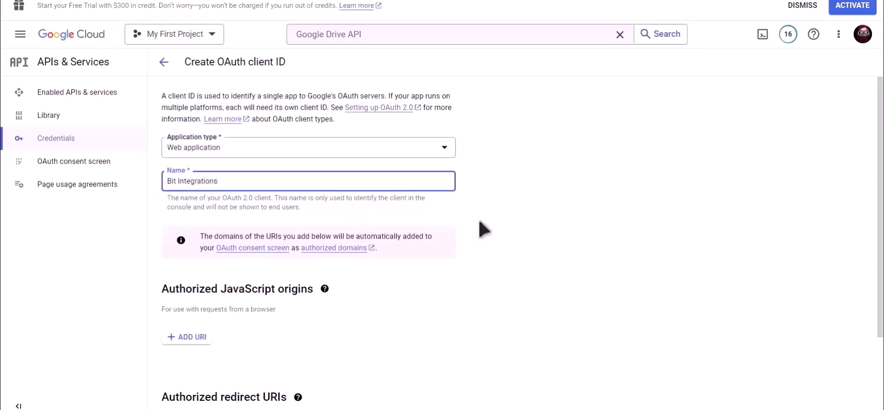
pyautogui.scroll(-3, 468, 228)
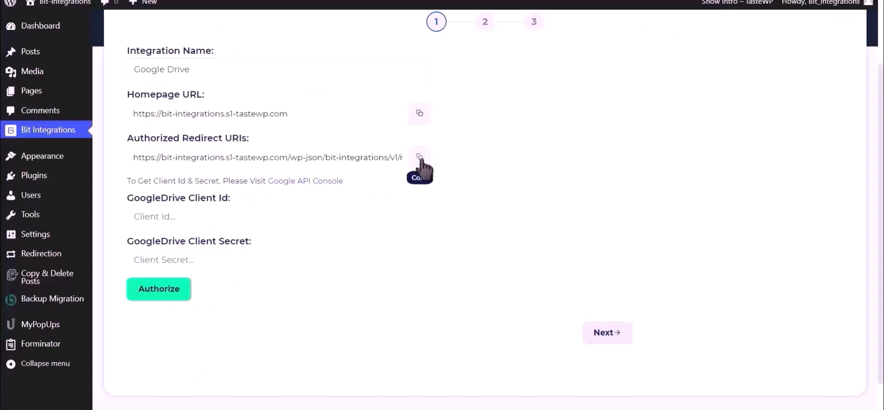
pyautogui.click(420, 157)
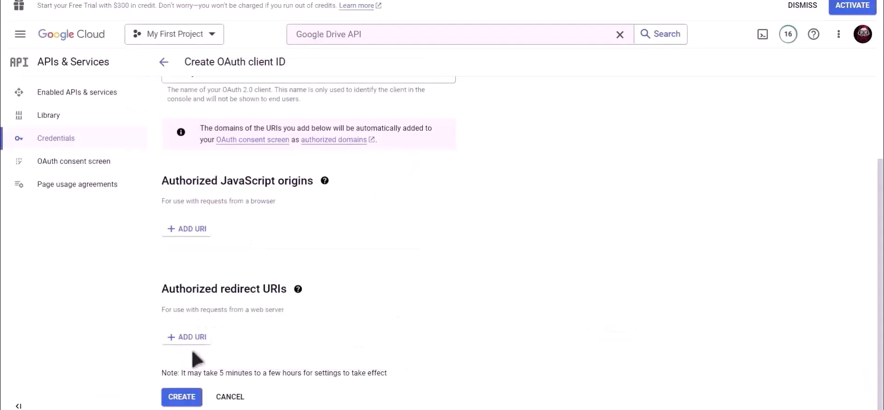
# Add the pasted plugin redirect URL as an authorized redirect URI and create the OAuth client.
pyautogui.click(191, 343)
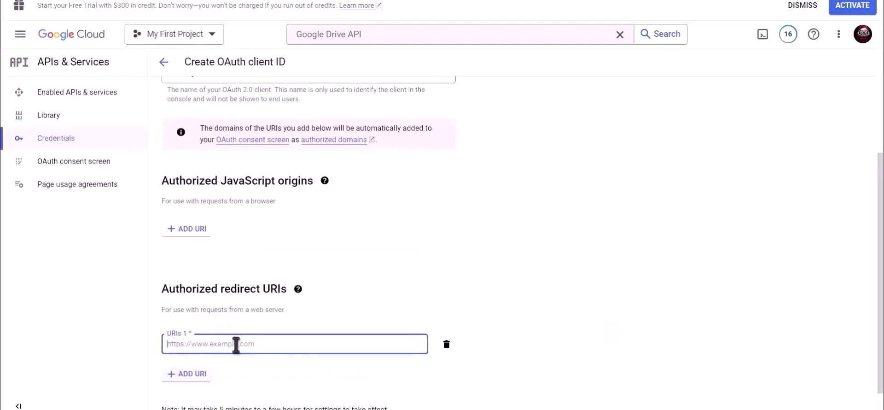
pyautogui.hotkey('ctrl', 'v')
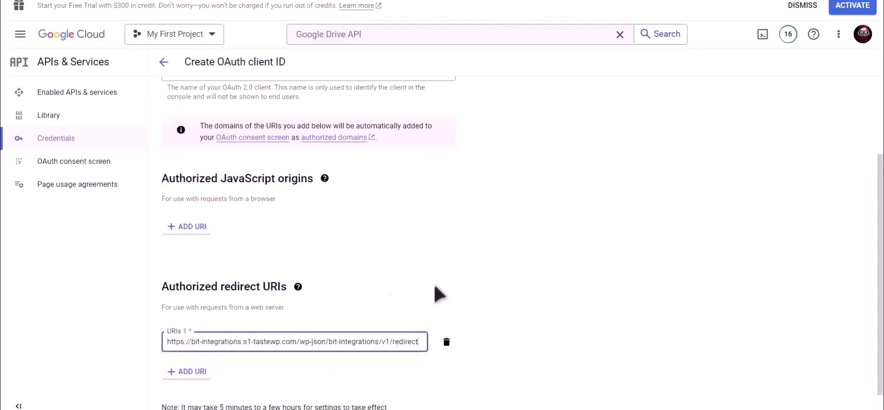
pyautogui.scroll(-1, 410, 304)
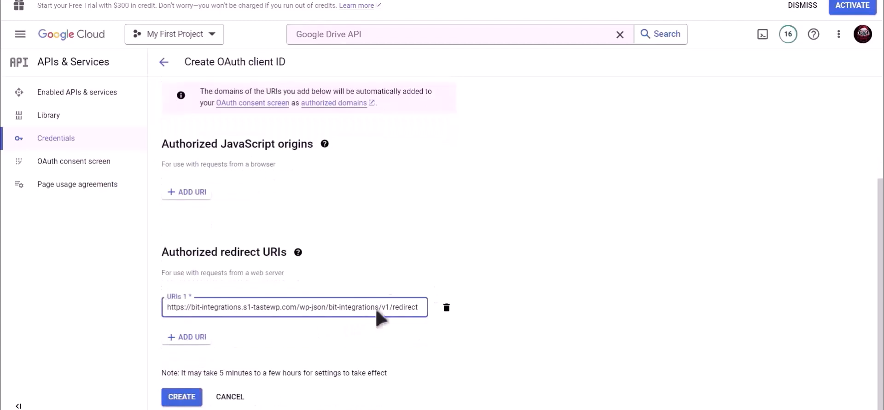
pyautogui.click(182, 397)
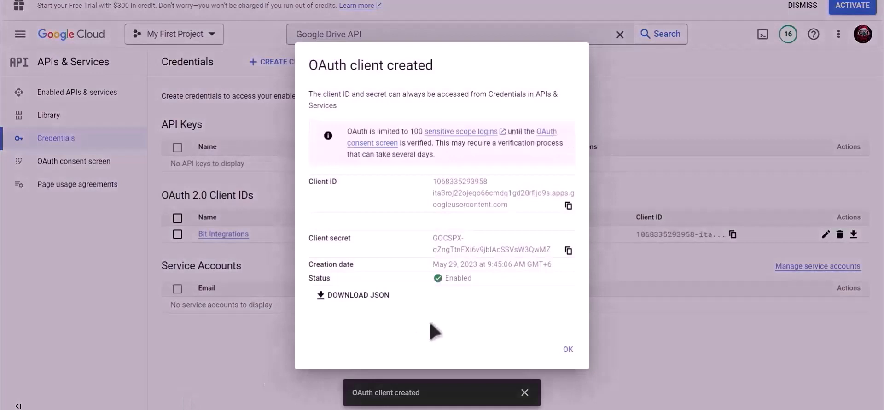
# Paste the new OAuth client ID into Bit Integrations' Client Id field, then copy the client secret.
pyautogui.moveTo(346, 181); pyautogui.dragTo(304, 182)
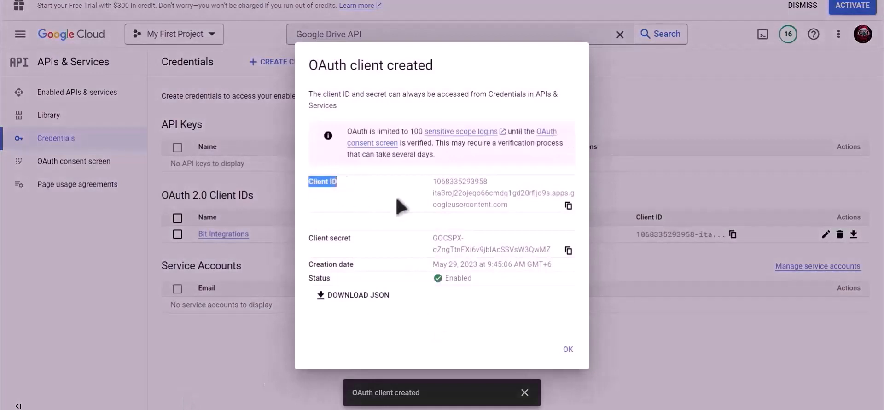
pyautogui.click(568, 206)
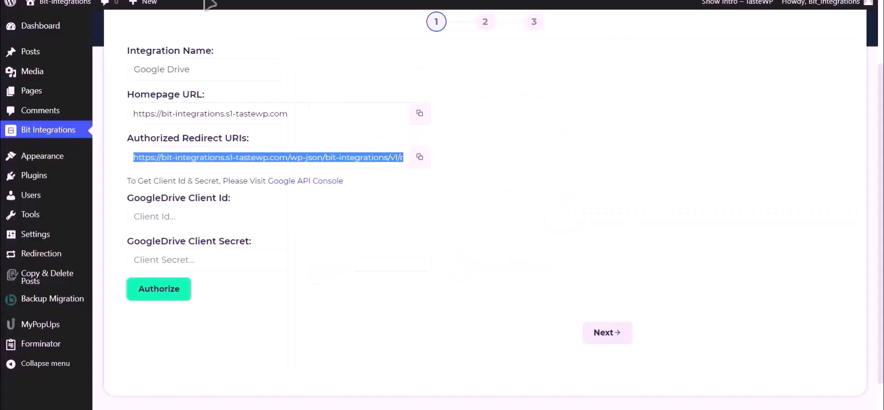
pyautogui.click(217, 219)
pyautogui.hotkey('ctrl', 'v')
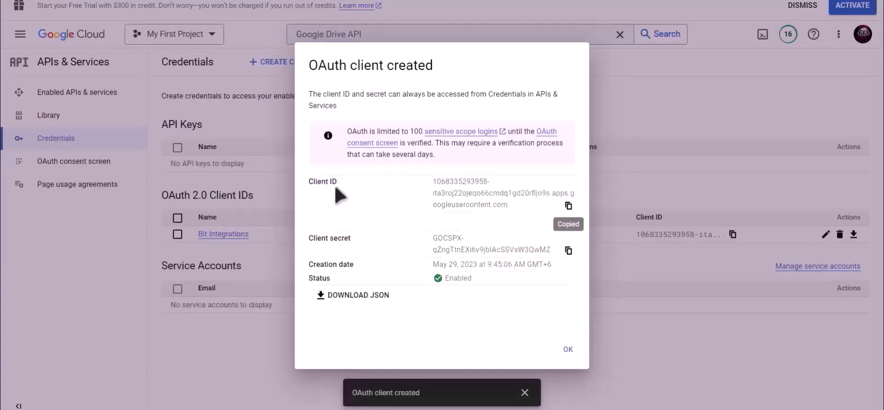
pyautogui.moveTo(355, 239); pyautogui.dragTo(307, 240)
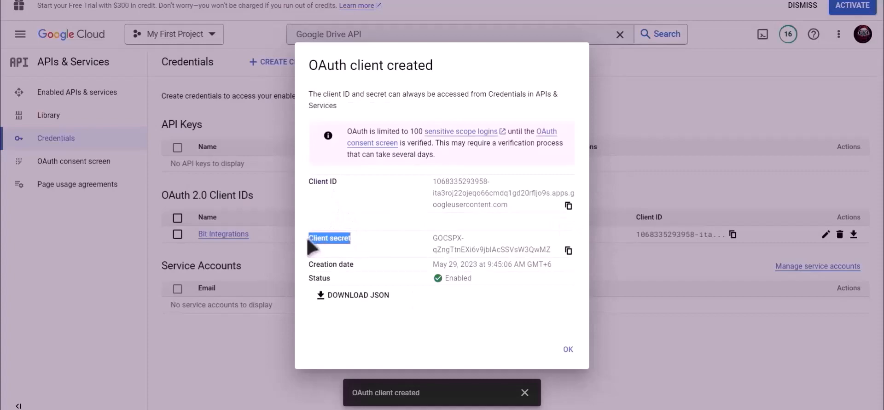
pyautogui.click(568, 250)
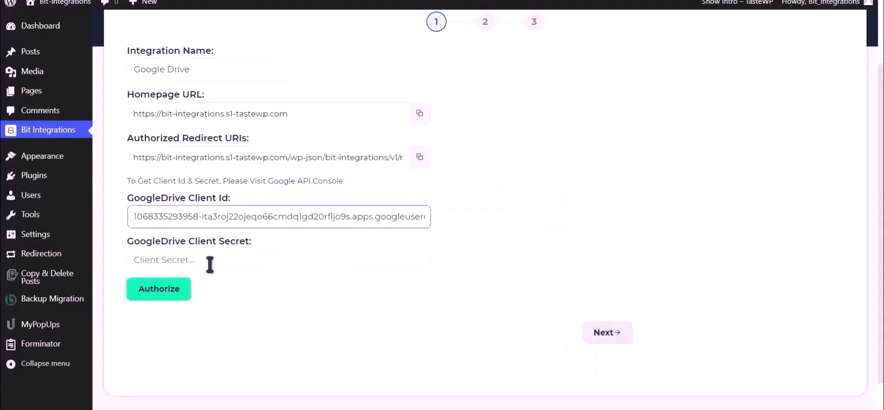
# Paste the client secret and authorize Google Drive access, proceeding past the unverified-app warning.
pyautogui.click(210, 265)
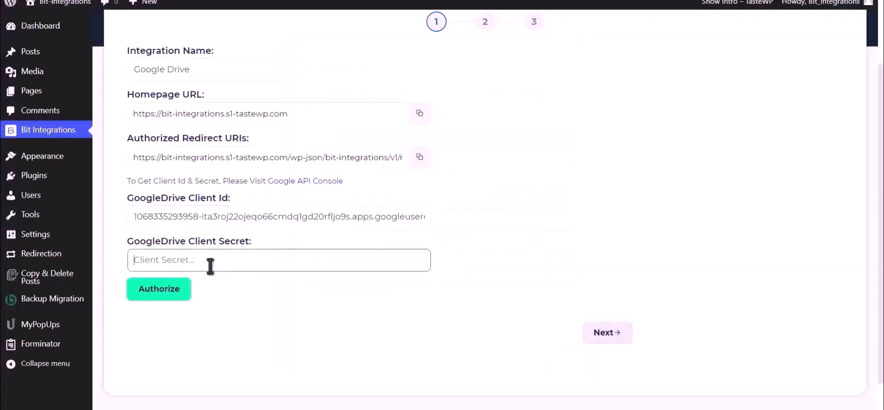
pyautogui.hotkey('ctrl', 'v')
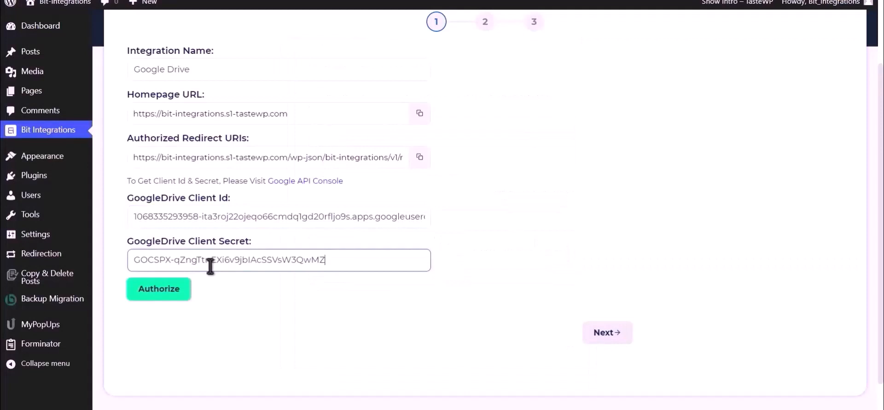
pyautogui.click(159, 295)
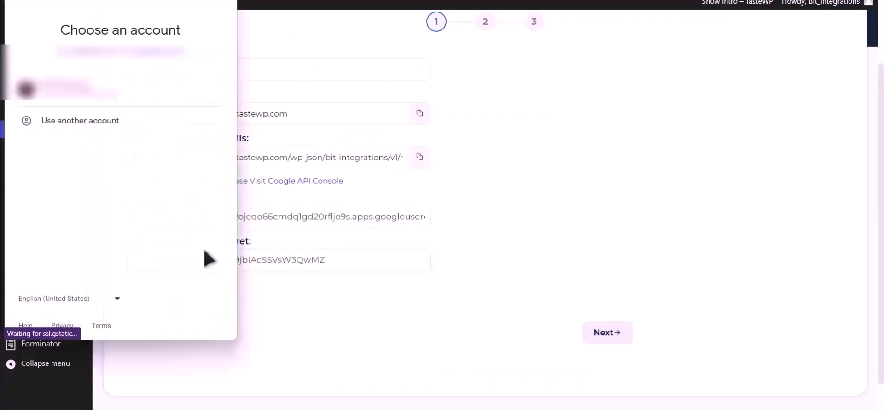
pyautogui.click(133, 101)
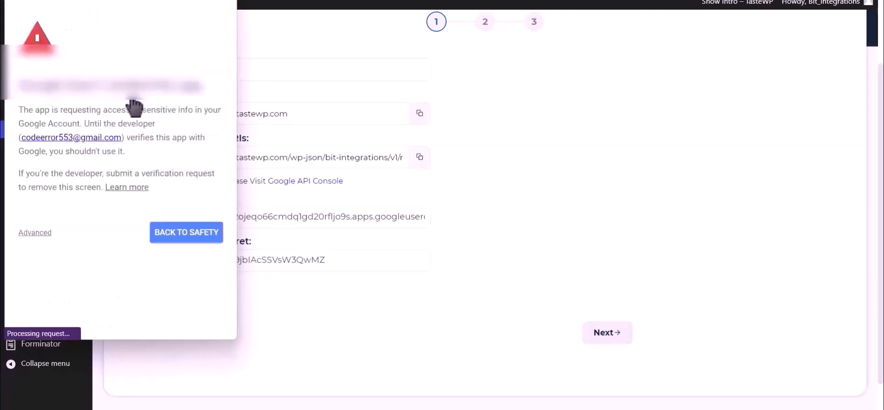
pyautogui.click(40, 233)
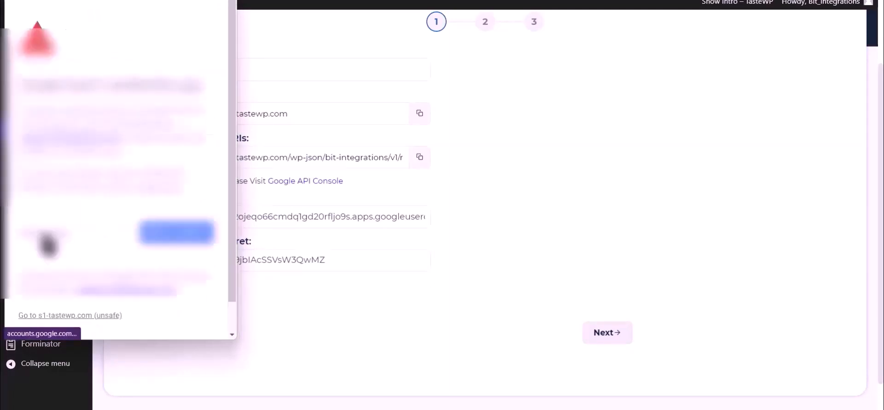
pyautogui.click(92, 316)
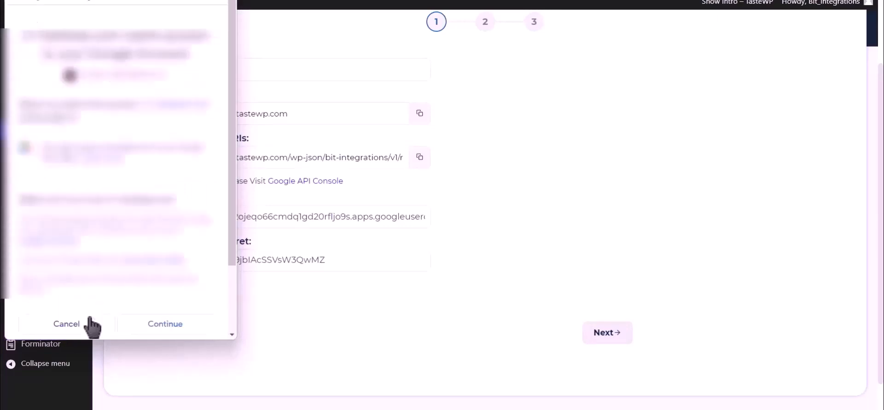
pyautogui.click(180, 333)
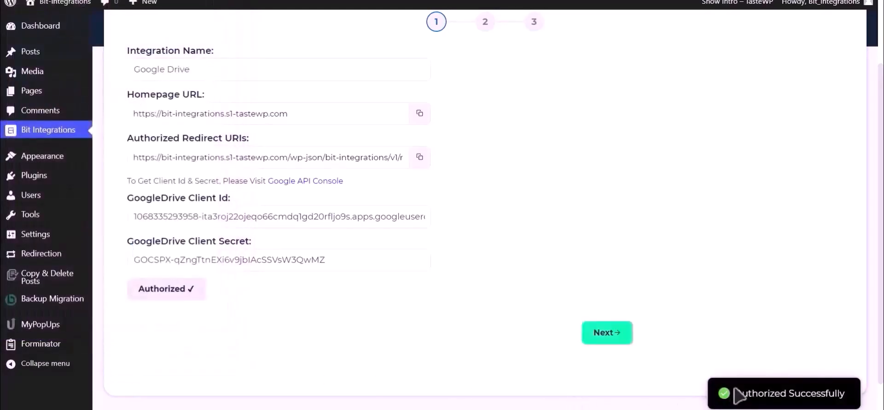
pyautogui.moveTo(735, 394); pyautogui.dragTo(848, 395)
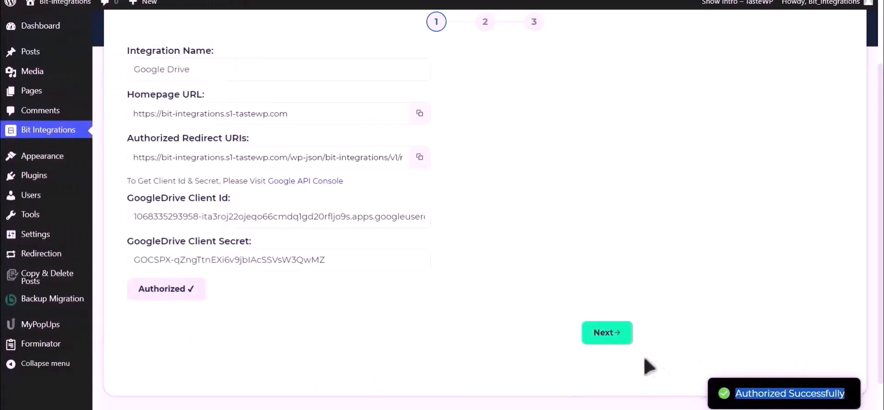
# Map Upload file-1 to the 'Bit Integrations' Drive folder, then Finish & Save.
pyautogui.click(610, 335)
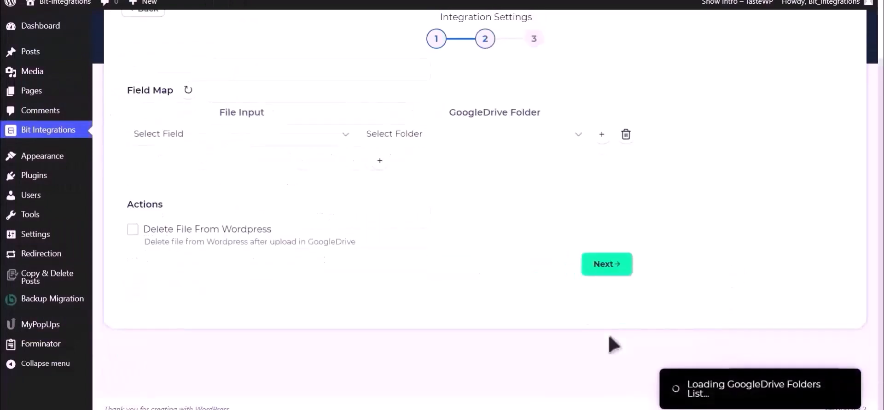
pyautogui.click(249, 137)
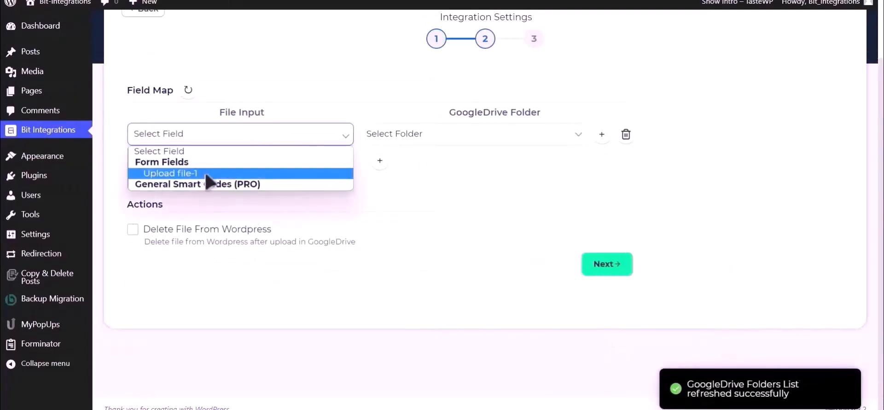
pyautogui.click(207, 174)
pyautogui.click(475, 142)
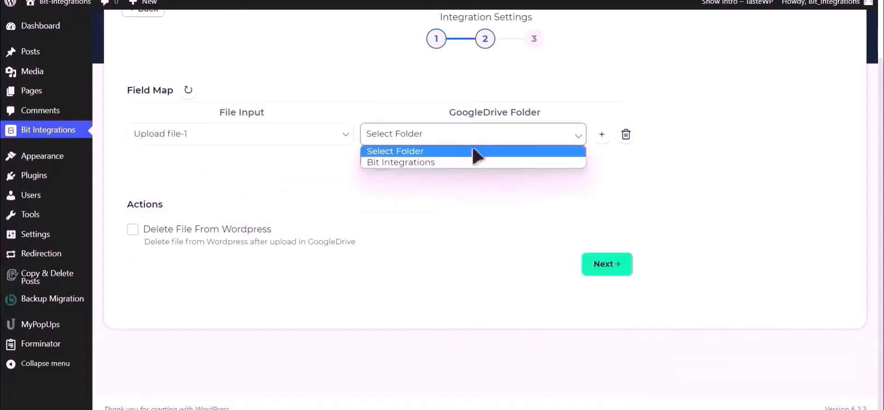
pyautogui.click(462, 163)
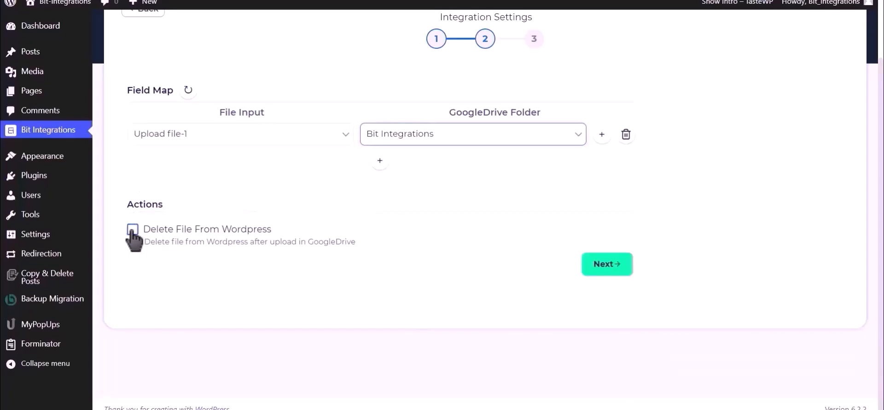
pyautogui.click(607, 264)
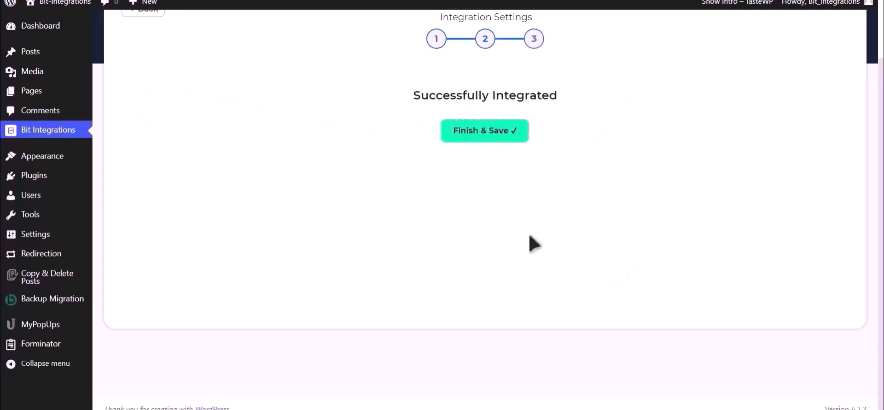
pyautogui.click(491, 135)
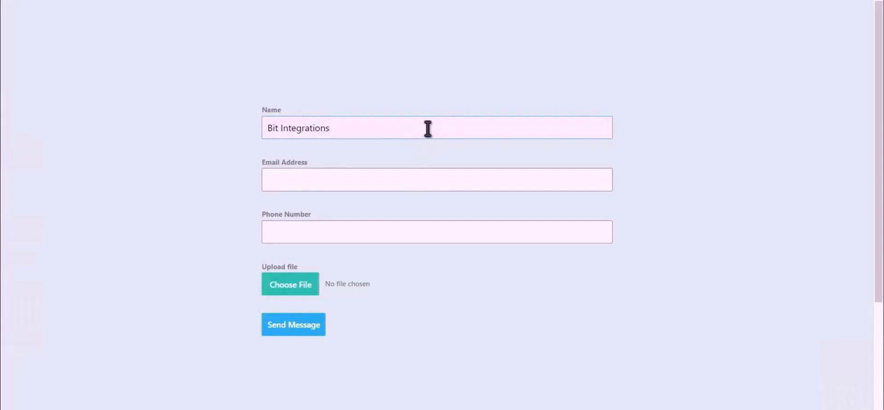
# Submit a test entry with the contact's e-mail and Bit Integrations.png attached, then open the Drive folder.
pyautogui.click(428, 176)
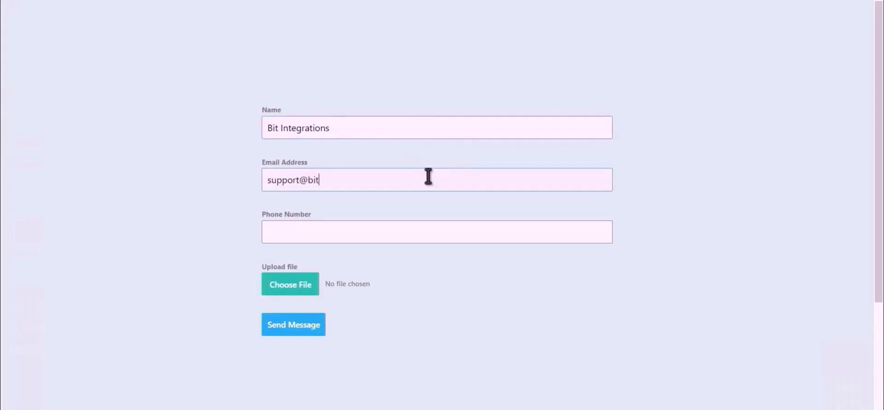
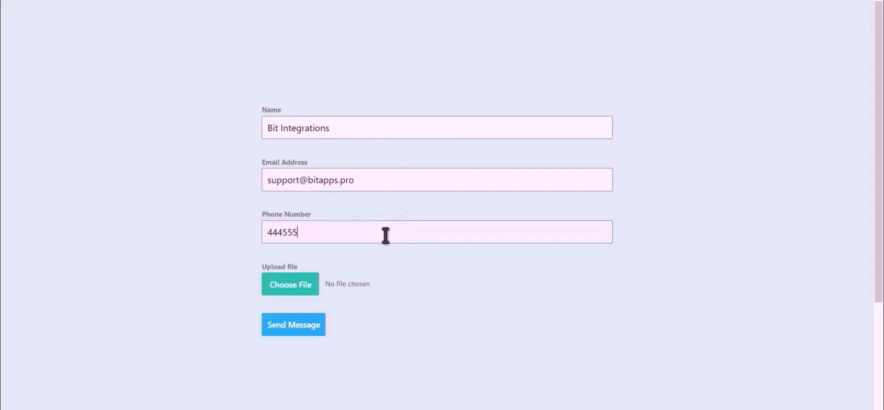
pyautogui.click(279, 295)
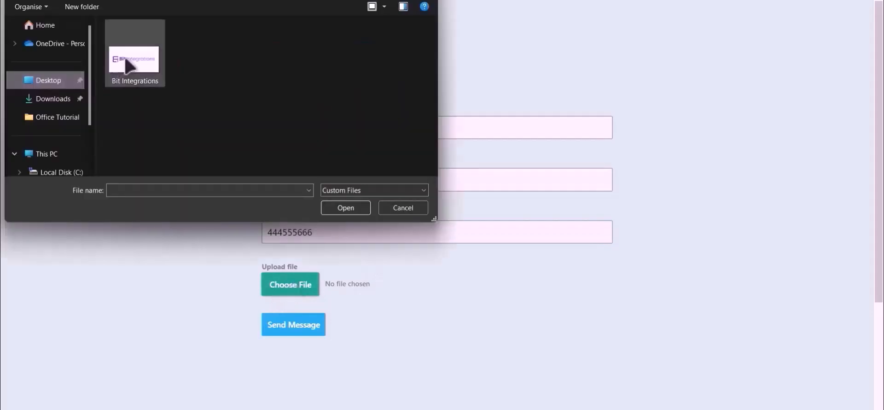
pyautogui.doubleClick(125, 64)
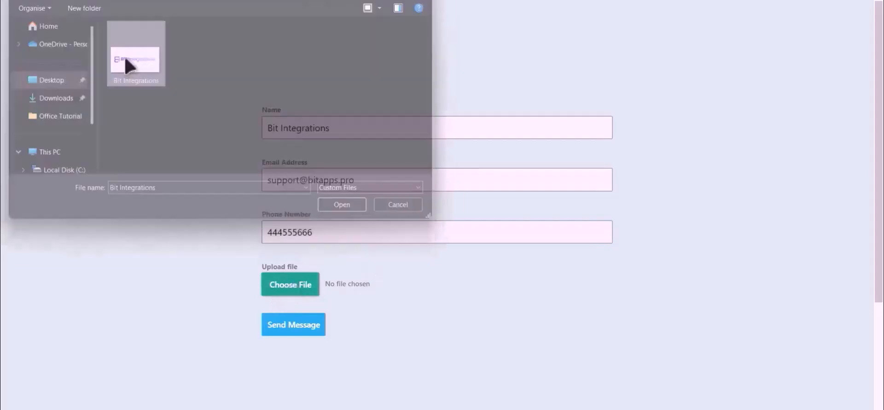
pyautogui.click(293, 327)
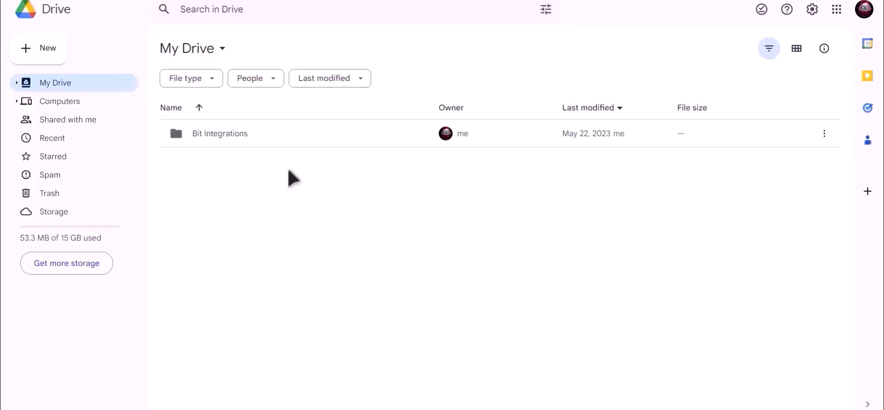
pyautogui.click(204, 135)
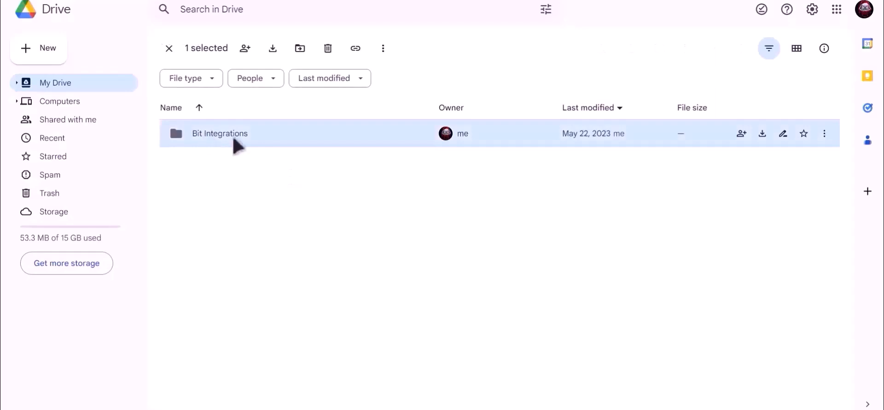